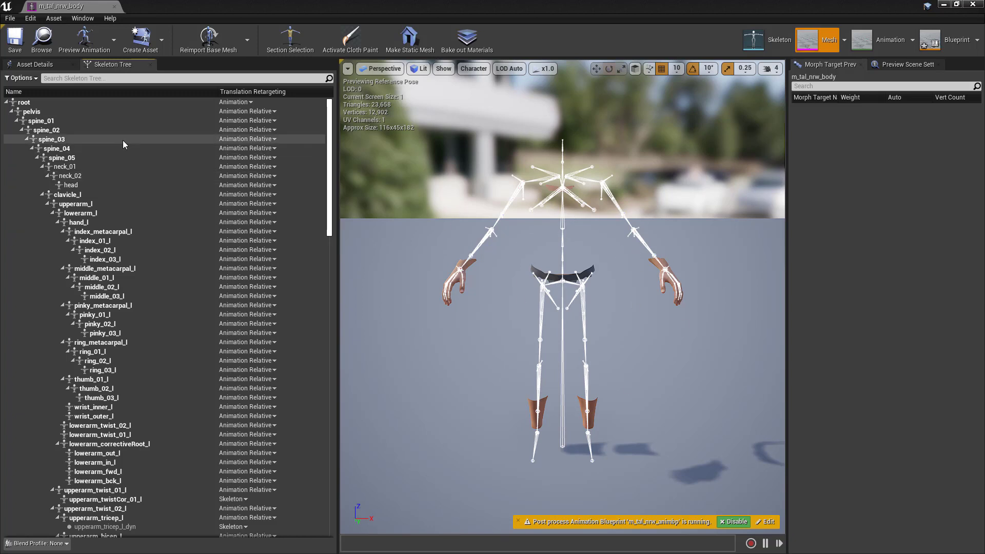
# - Select the pelvis bone and review its recursive translation retargeting options
pyautogui.rightClick(31, 112)
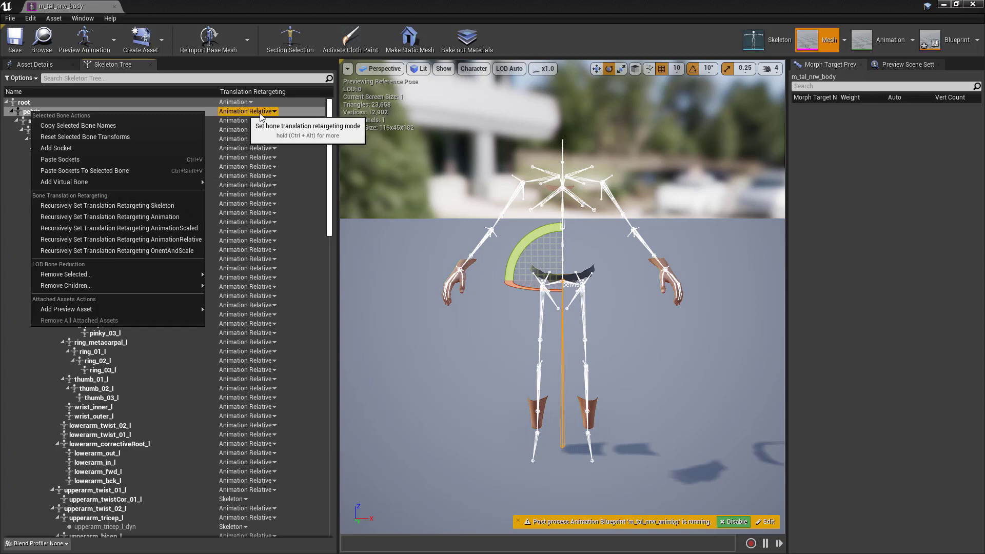
pyautogui.click(329, 133)
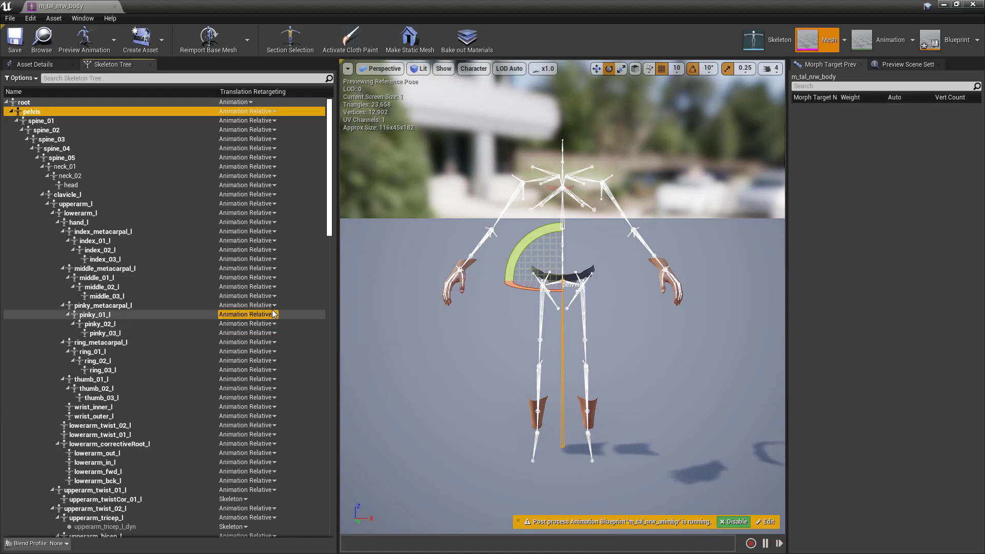
# - Switch to the browser and skim the Rigging the MetaHumans video from the beginning through the Exporting Animations chapter
pyautogui.hotkey('alt', 'Tab')
pyautogui.hotkey('alt', 'Tab')
pyautogui.hotkey('alt', 'Tab')
pyautogui.hotkey('alt', 'Tab')
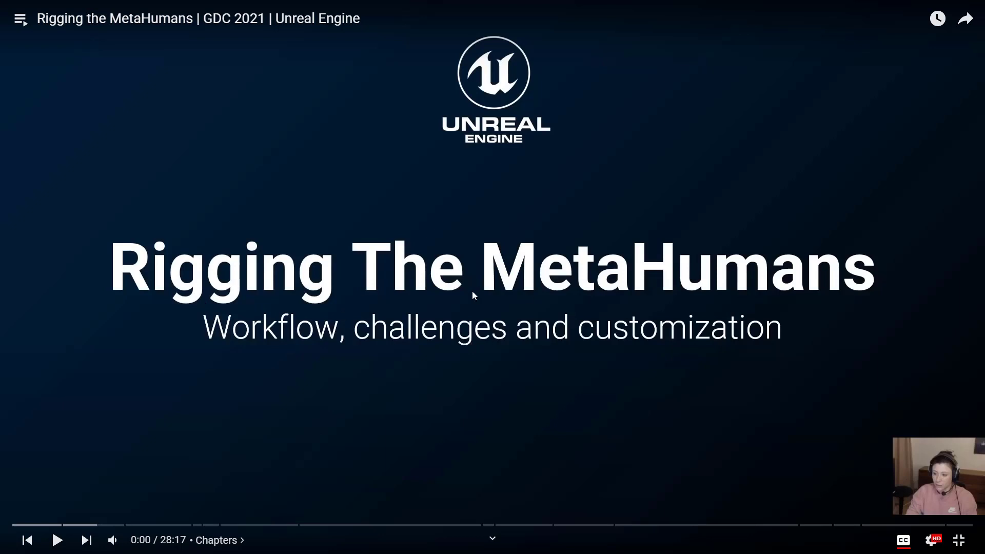
pyautogui.click(46, 525)
pyautogui.click(99, 526)
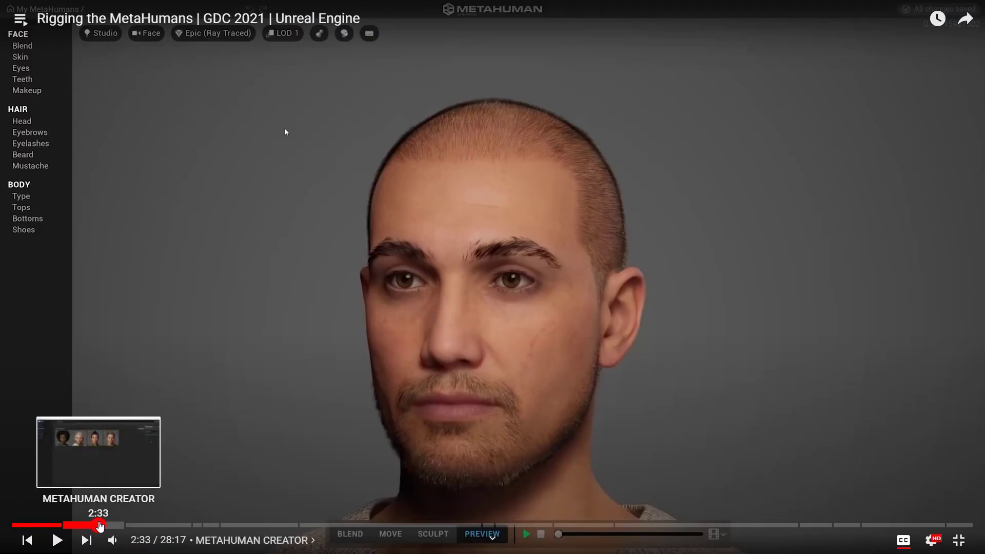
pyautogui.click(164, 525)
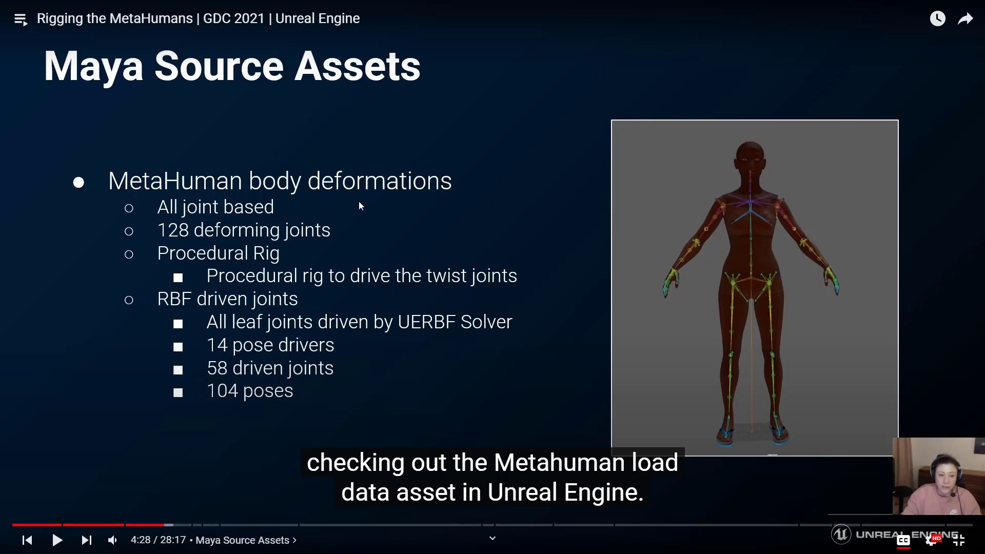
pyautogui.click(235, 525)
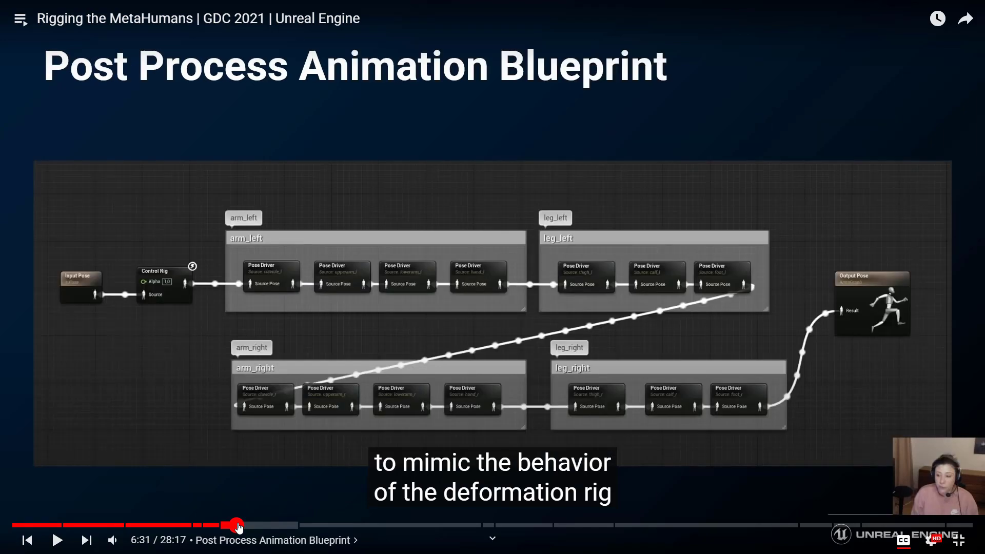
pyautogui.click(336, 525)
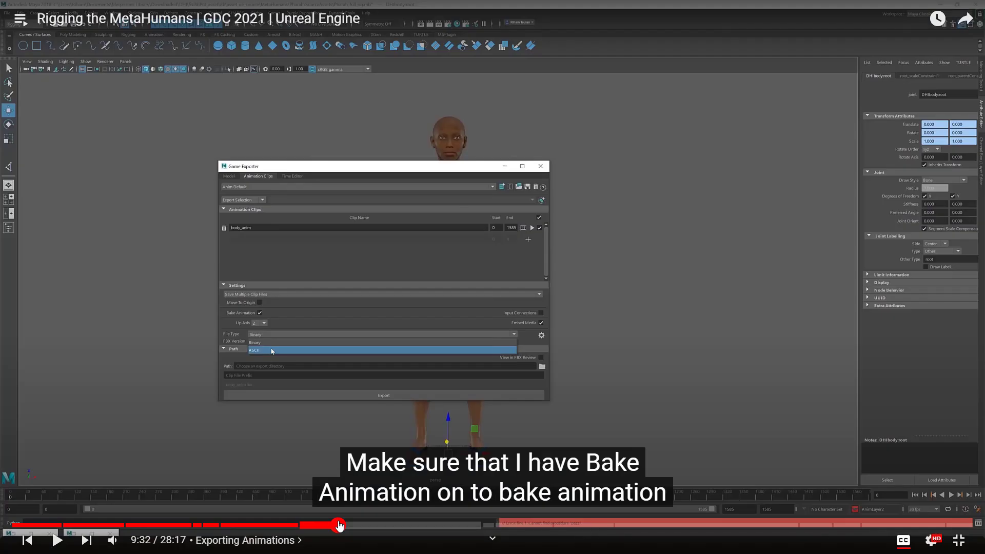
pyautogui.click(414, 525)
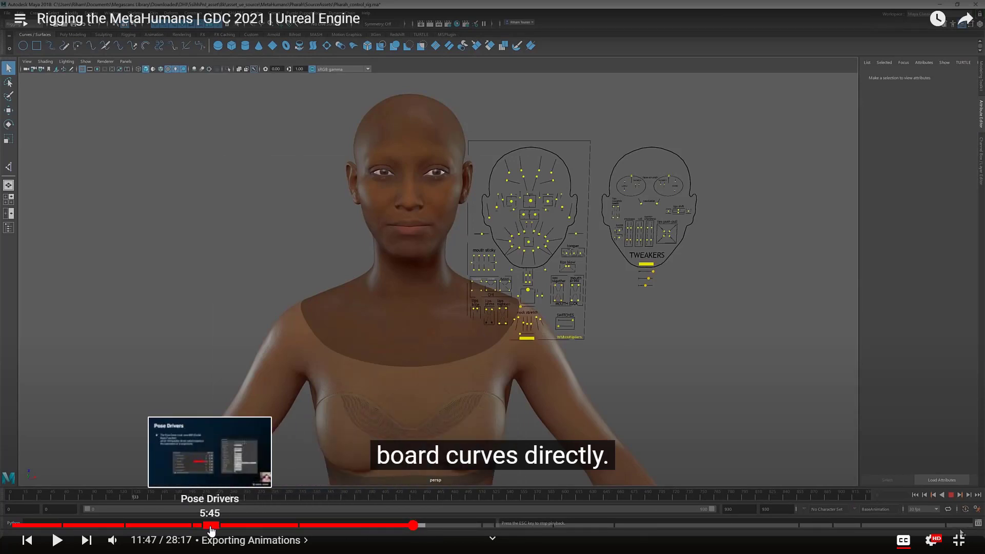
# - Examine the video's sections on Maya Source Assets, Pose Assets, Pose Drivers and the Post Process Animation Blueprint
pyautogui.click(162, 526)
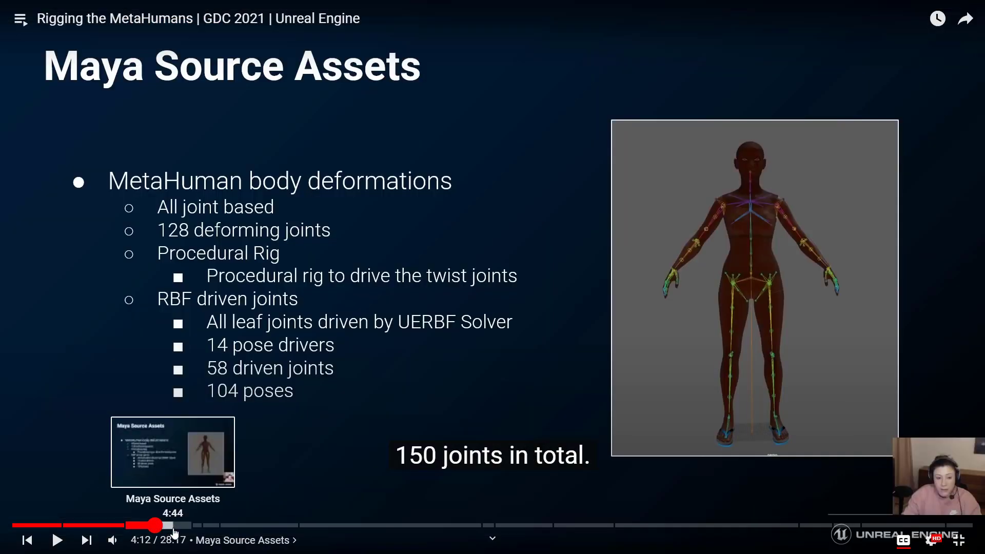
pyautogui.click(173, 527)
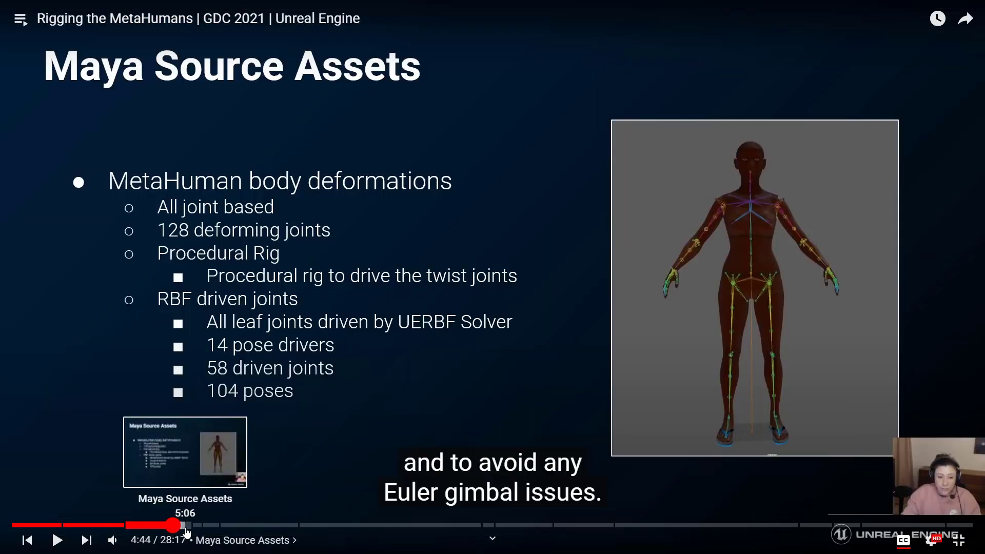
pyautogui.click(146, 525)
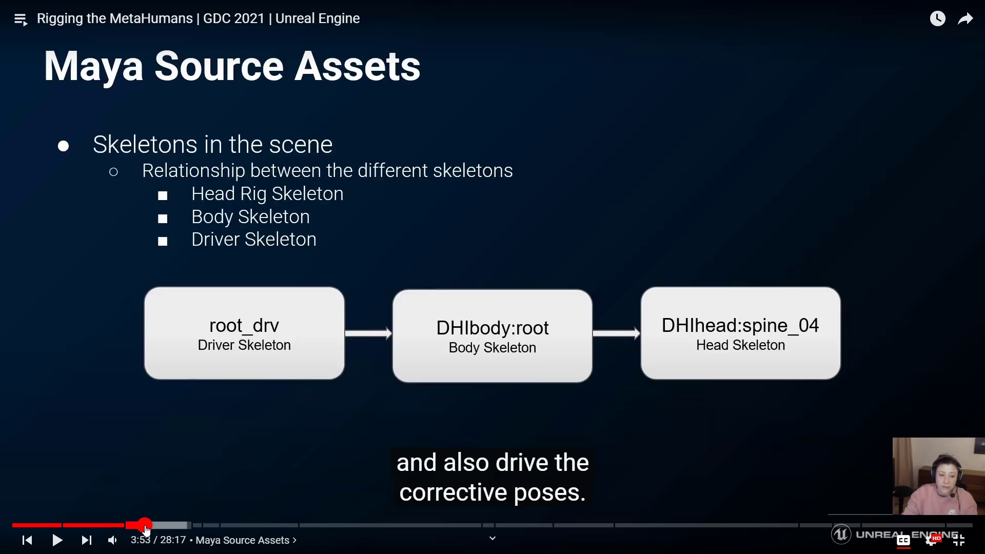
pyautogui.click(157, 525)
pyautogui.click(198, 526)
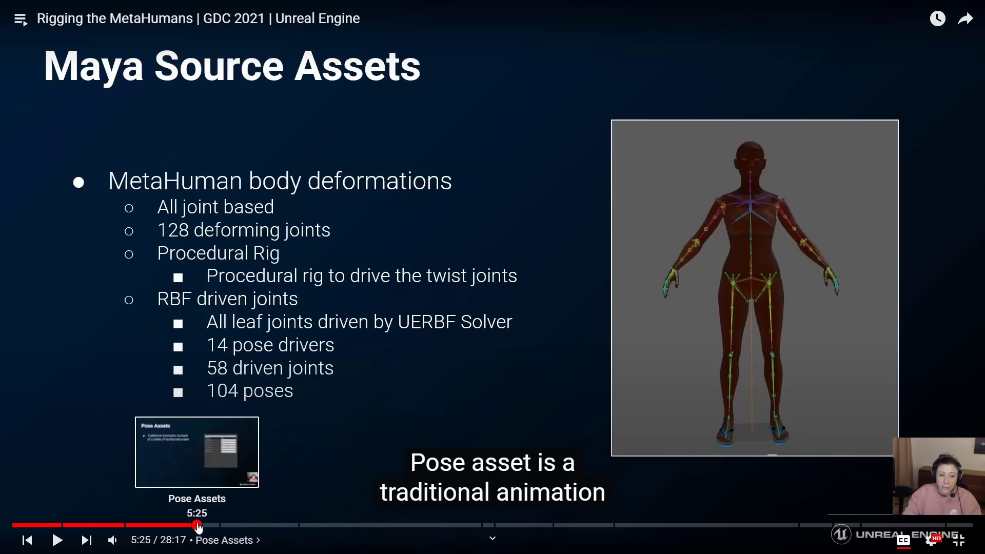
pyautogui.click(211, 525)
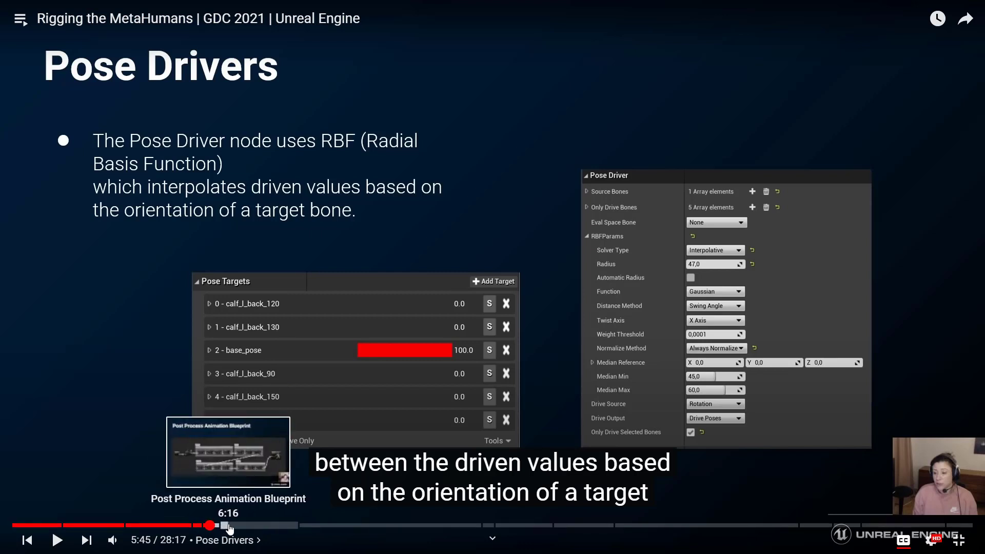
pyautogui.click(229, 525)
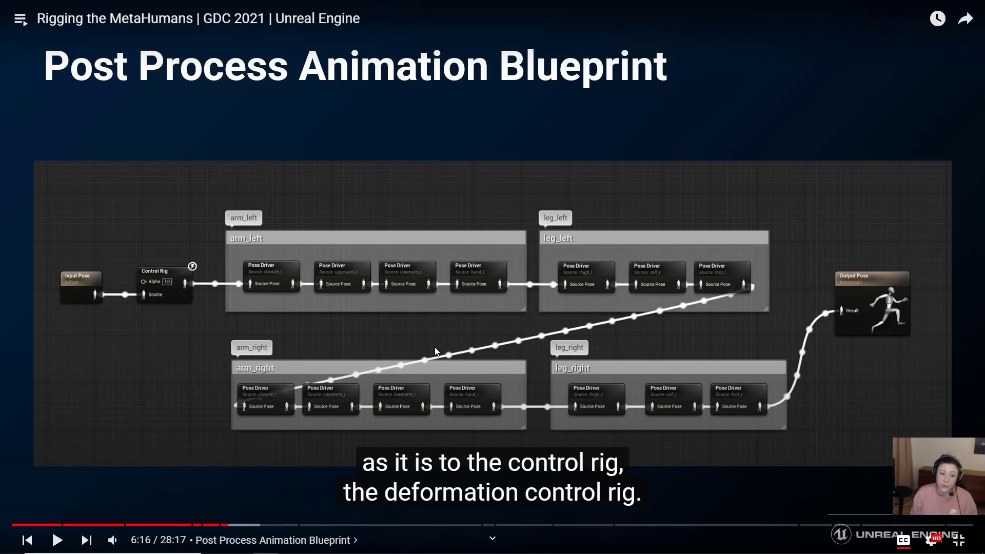
# - View the Unreal Engine Metahuman Resources playlist and return to the m_tal_nrw_body mesh in Unreal Editor
pyautogui.hotkey('ctrl', 'Tab')
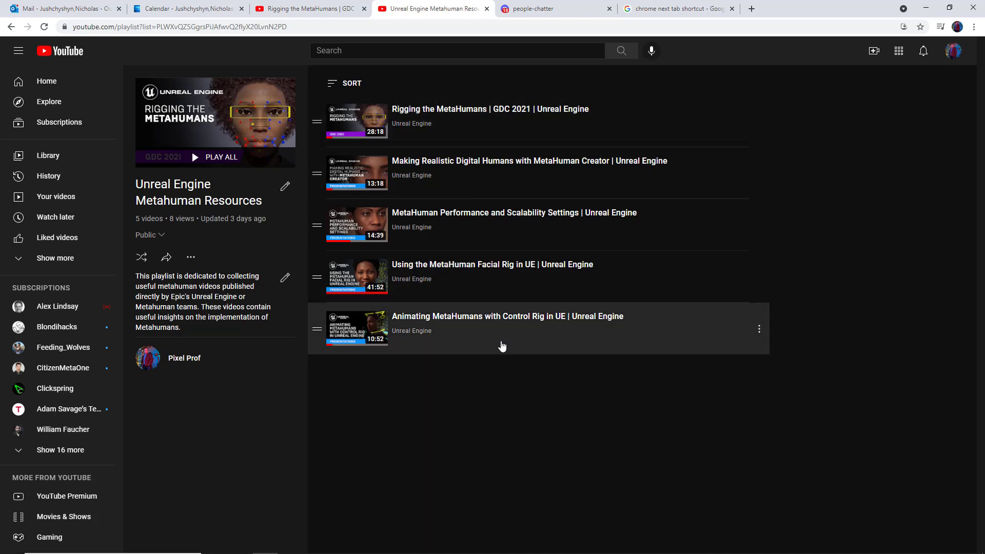
pyautogui.hotkey('alt', 'Tab')
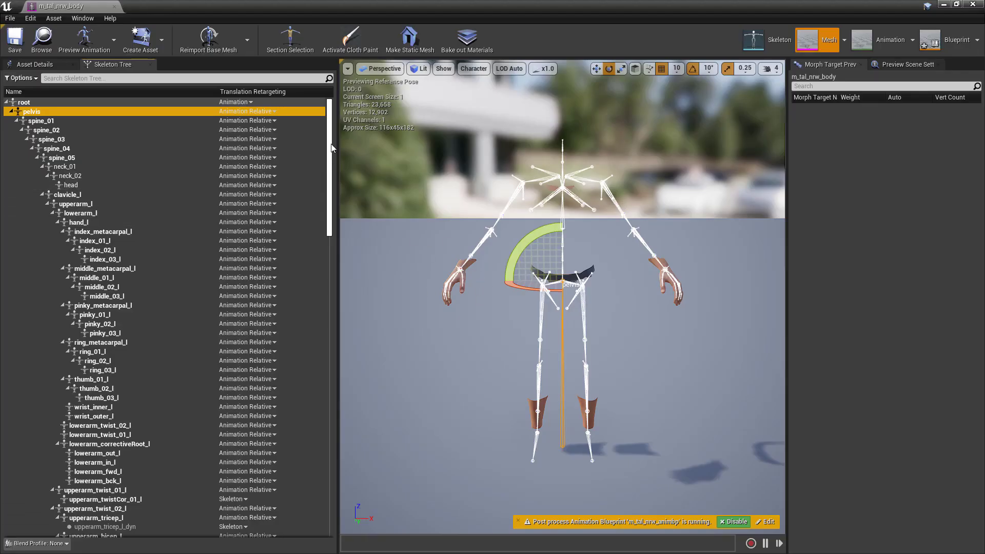
# - Select the thigh_l bone and arrange the mesh editor as a smaller window that leaves the character's legs in the level visible
pyautogui.moveTo(331, 148); pyautogui.dragTo(331, 457)
pyautogui.click(39, 302)
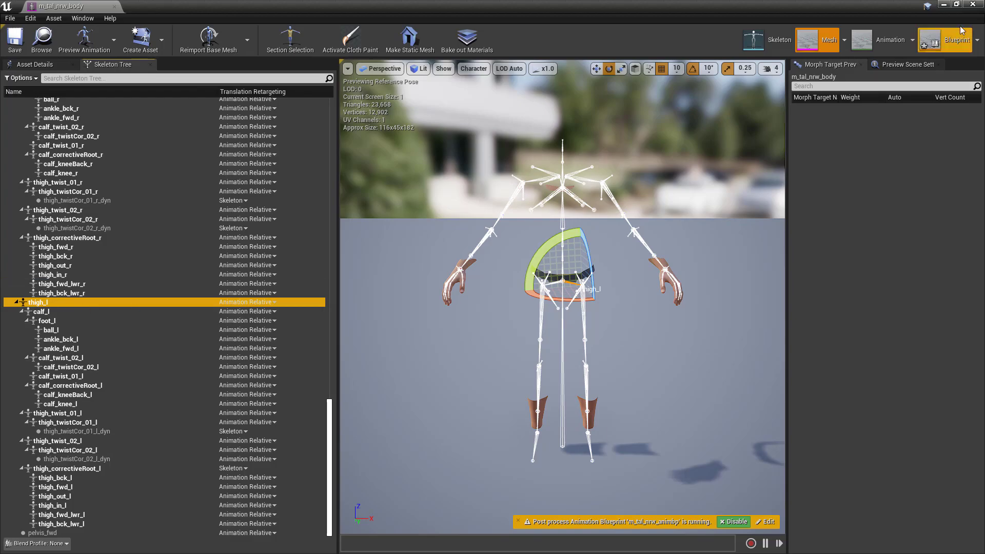
pyautogui.click(956, 4)
pyautogui.moveTo(471, 177); pyautogui.dragTo(615, 226)
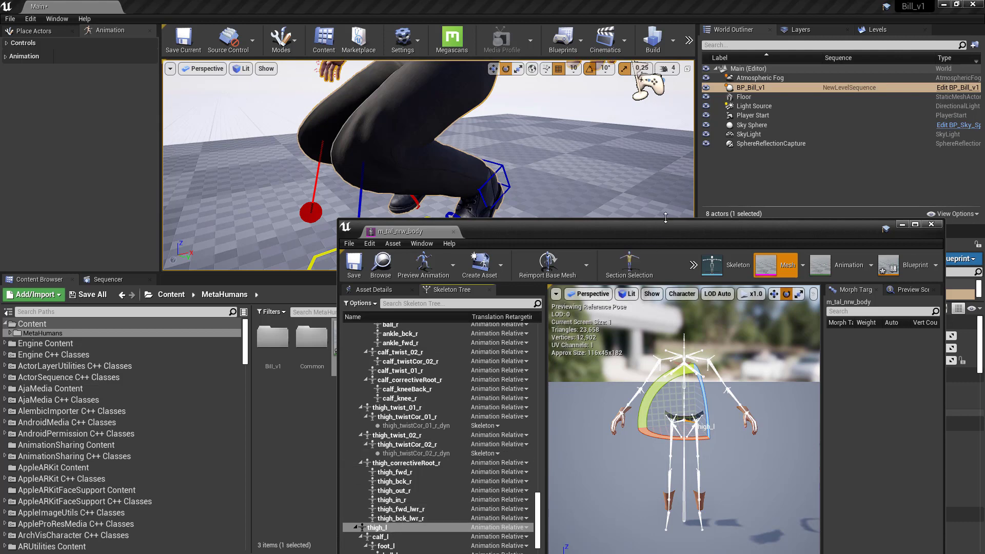
pyautogui.moveTo(665, 217); pyautogui.dragTo(673, 198)
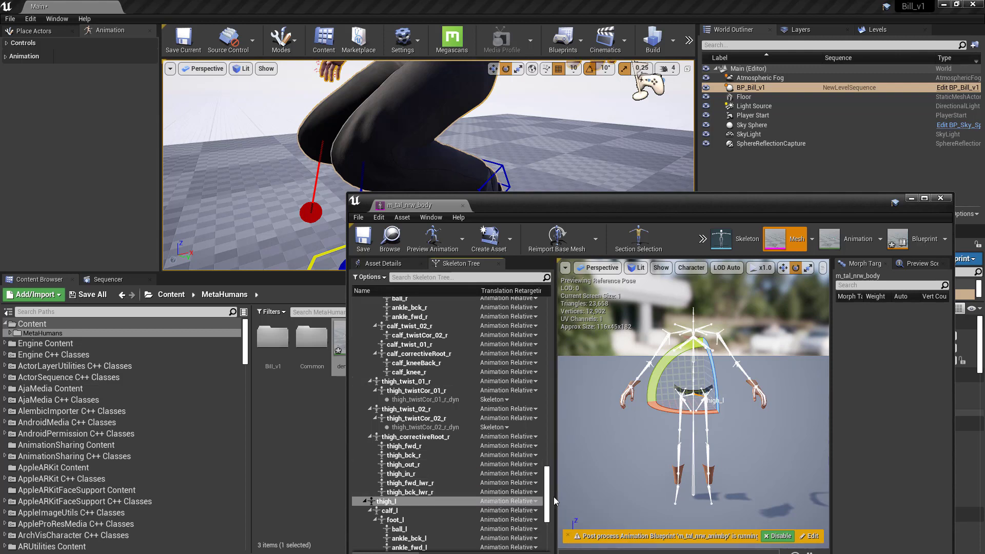
pyautogui.moveTo(556, 499); pyautogui.dragTo(597, 500)
# - Try recursively setting the translation retargeting of thigh_l to Skeleton, and undo the change
pyautogui.rightClick(396, 502)
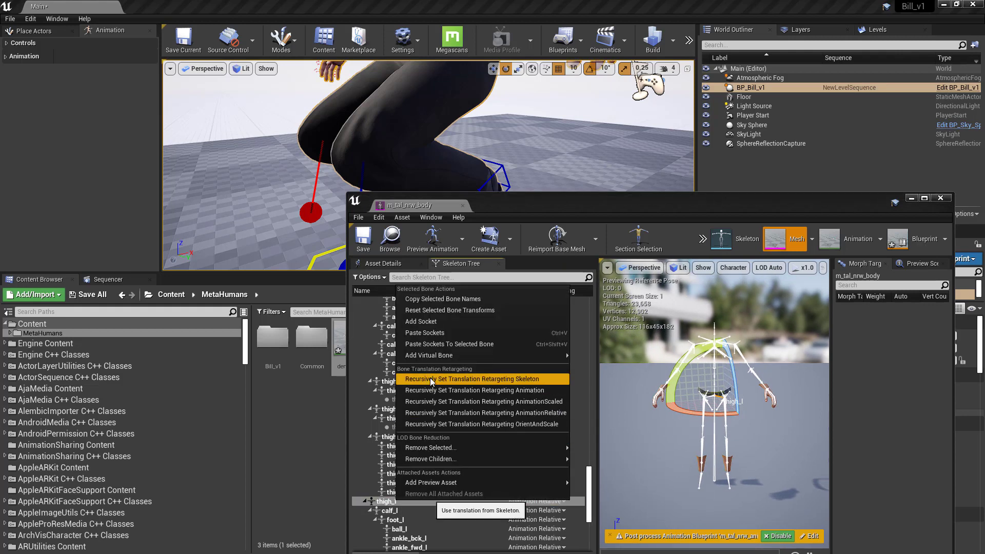
pyautogui.click(509, 379)
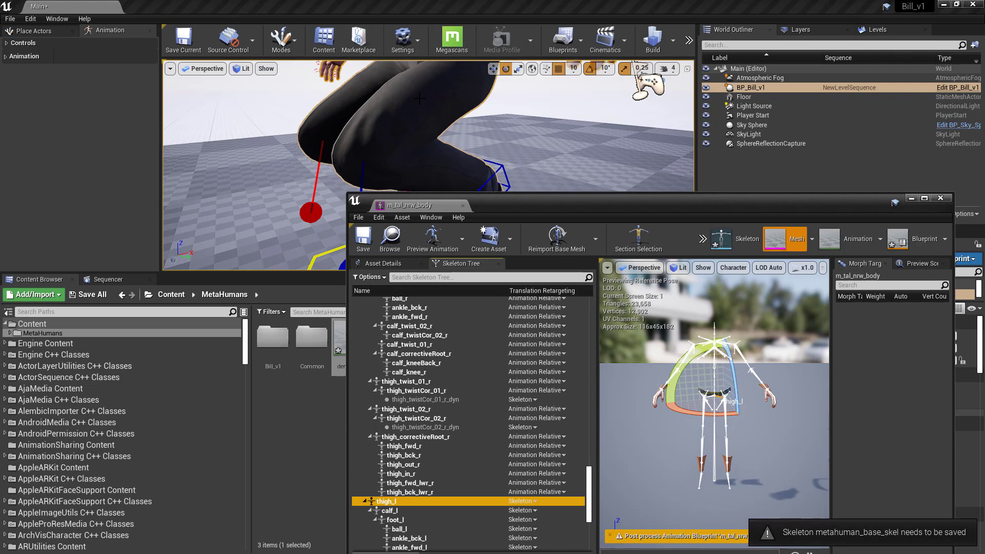
pyautogui.hotkey('ctrl', 'z')
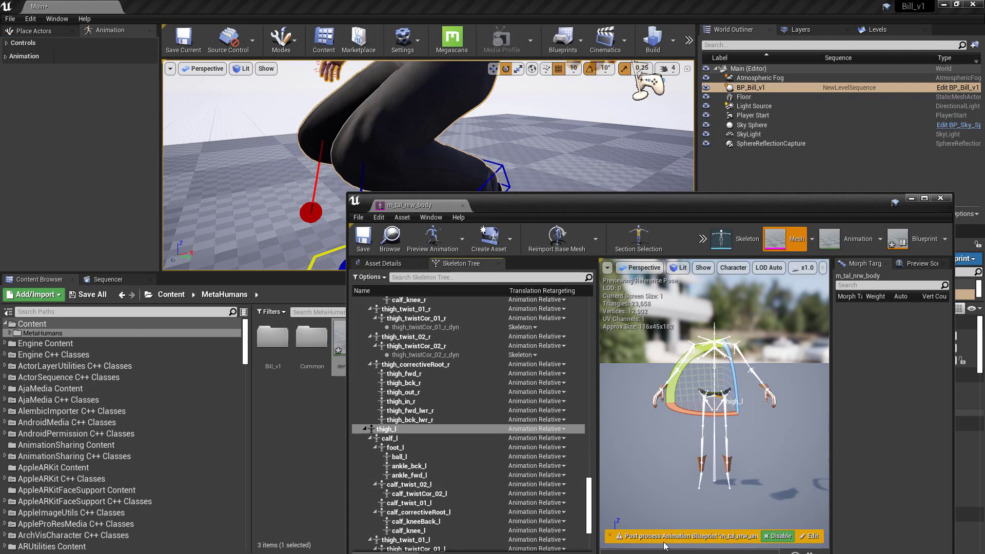
# - Open the post process animation blueprint m_tal_nrw_animbp to view its AnimGraph, and close it again
pyautogui.click(811, 536)
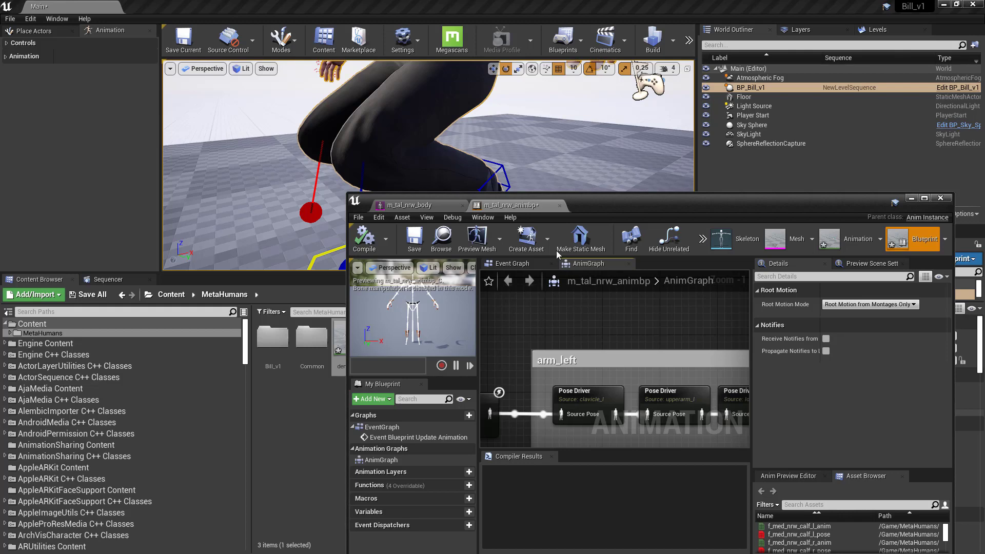
pyautogui.click(559, 205)
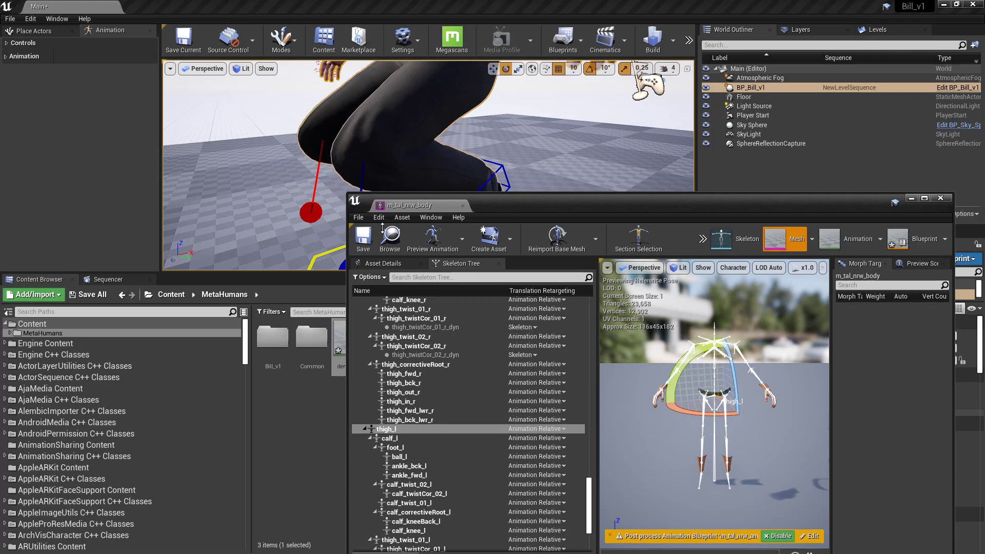
# - Apply Skeleton translation retargeting to thigh_l and its child bones once more, and revert it
pyautogui.rightClick(395, 434)
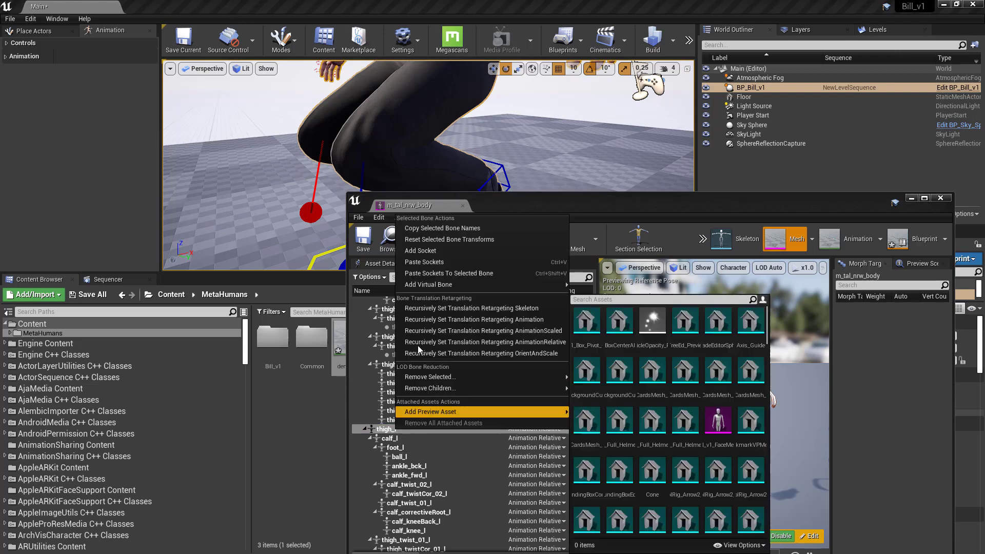
pyautogui.click(500, 309)
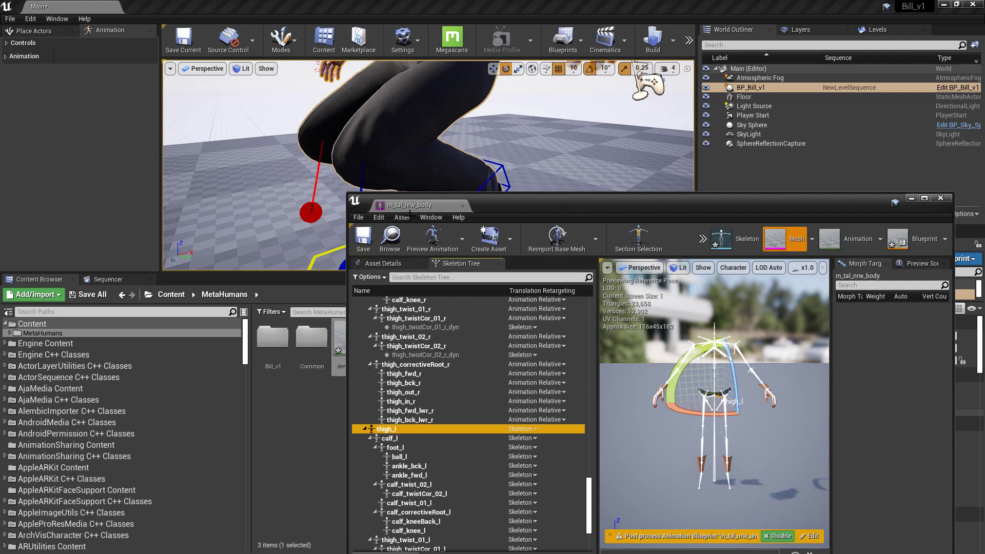
pyautogui.hotkey('ctrl', 'z')
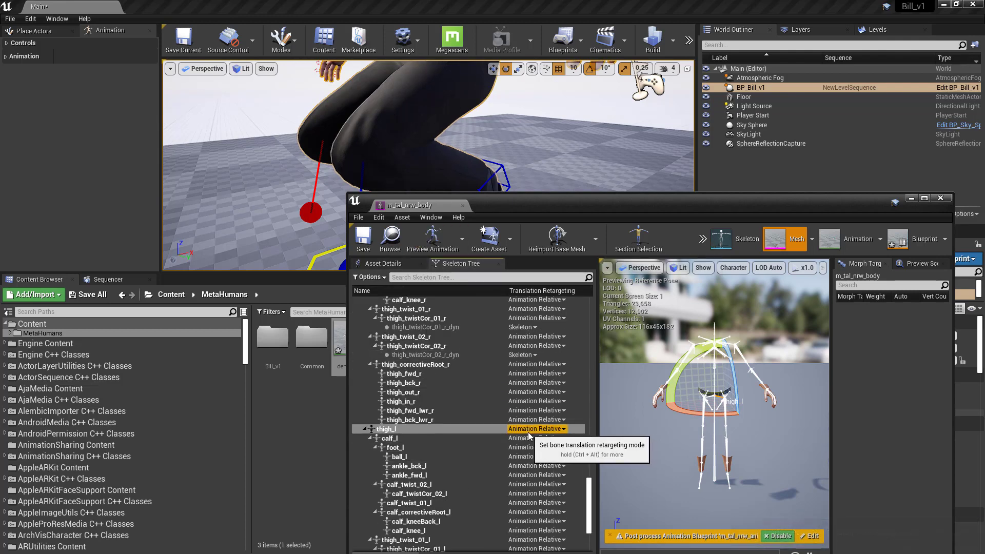
# - Maximize the mesh editor and examine the translation retargeting modes of the bones throughout the skeleton tree
pyautogui.moveTo(796, 210); pyautogui.dragTo(673, 164)
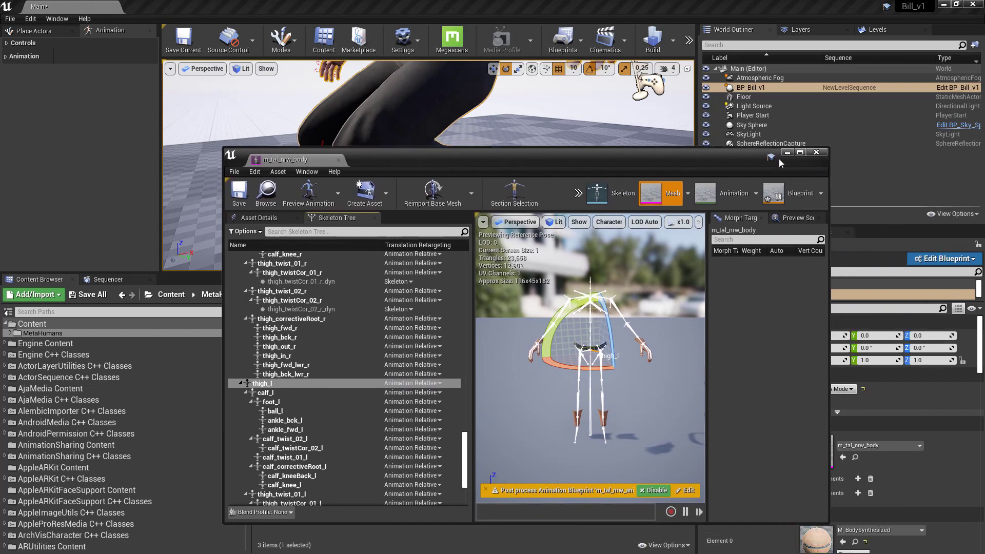
pyautogui.click(800, 154)
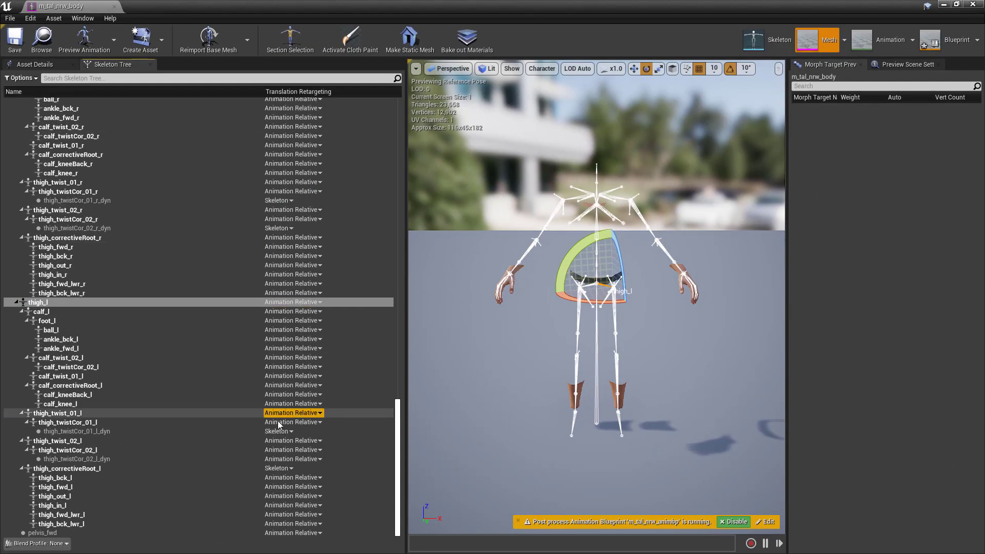
pyautogui.moveTo(397, 450); pyautogui.dragTo(403, 138)
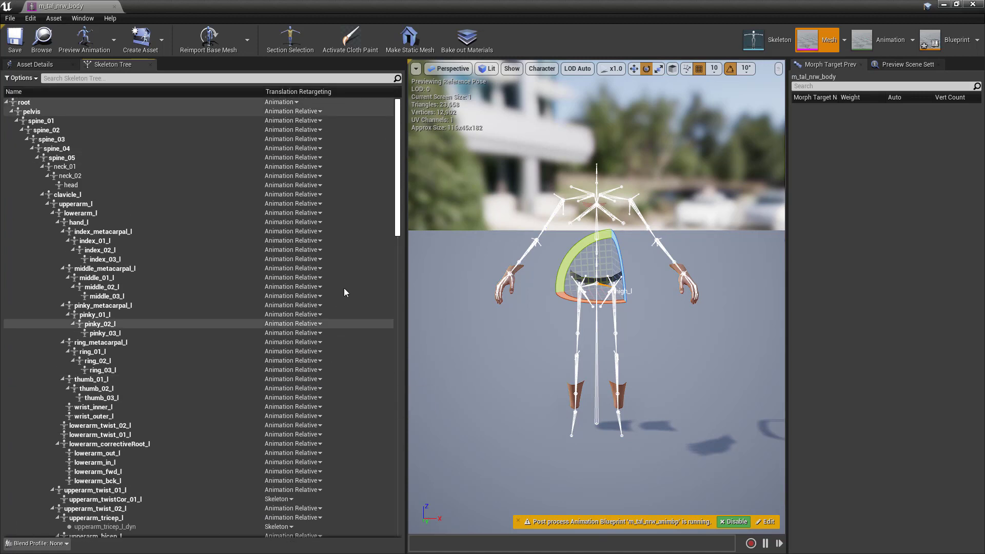
pyautogui.moveTo(397, 211); pyautogui.dragTo(401, 316)
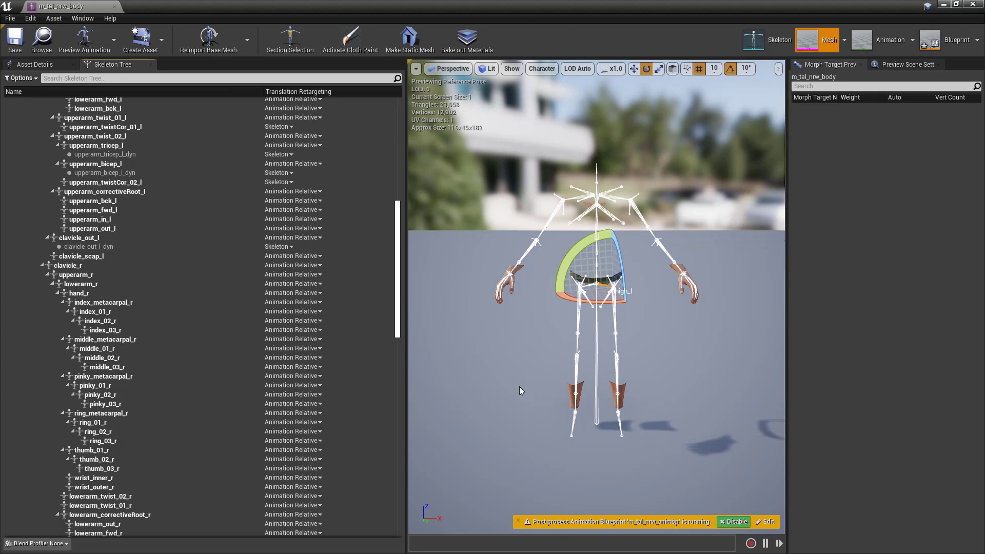
pyautogui.moveTo(398, 306); pyautogui.dragTo(398, 254)
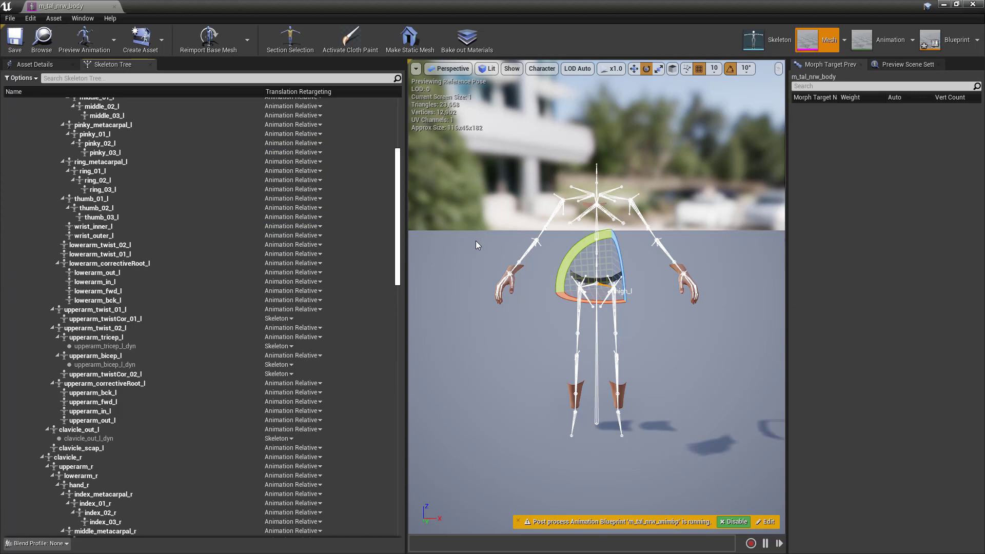
pyautogui.moveTo(408, 217); pyautogui.dragTo(314, 215)
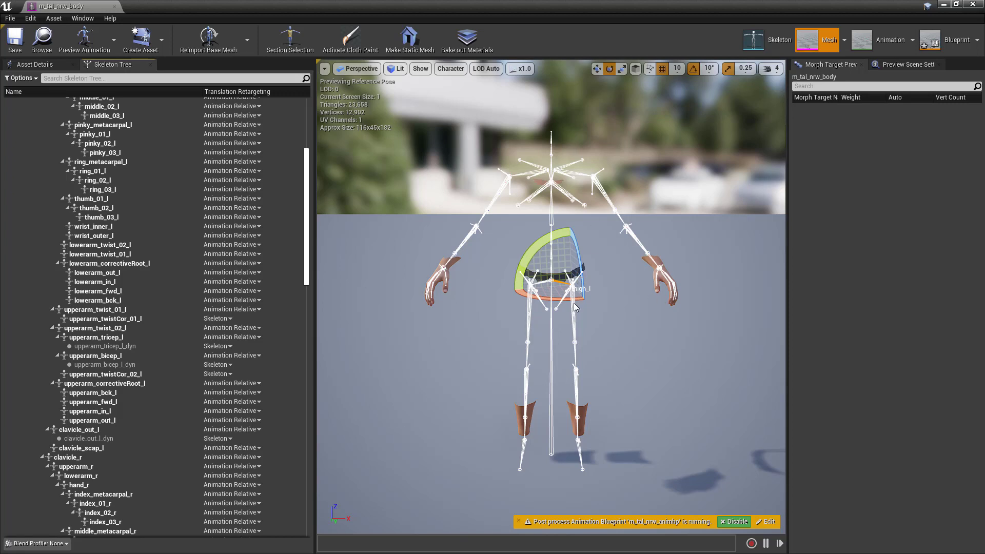
# - Switch from the mesh to its animations and open the demoanim animation
pyautogui.click(869, 41)
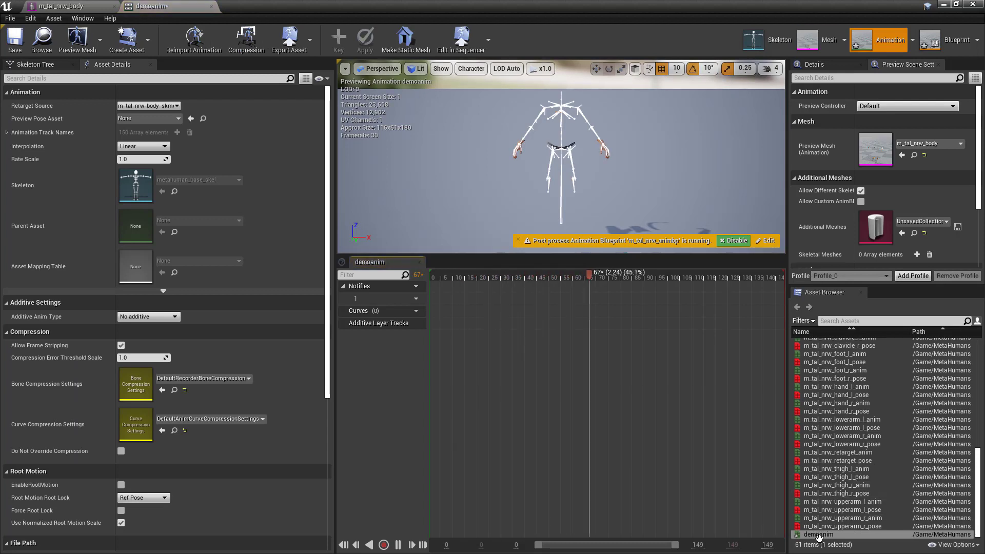
pyautogui.click(820, 535)
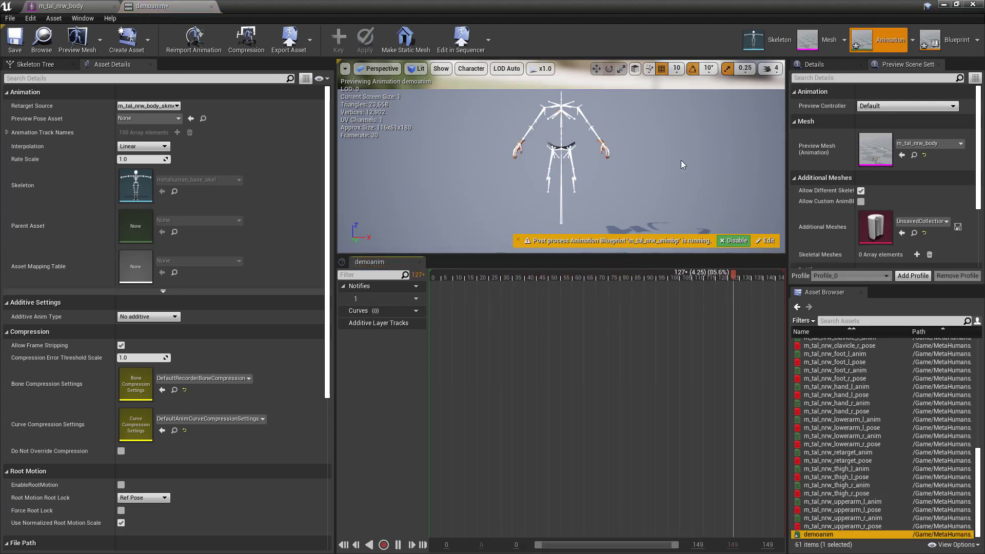
# - Set demoanim's retarget source to Default to compare the skeleton's proportions, and restore m_tal_nrw_body_skmesh as the source
pyautogui.keyDown('alt'); pyautogui.moveTo(648, 128); pyautogui.dragTo(585, 108); pyautogui.keyUp('alt')
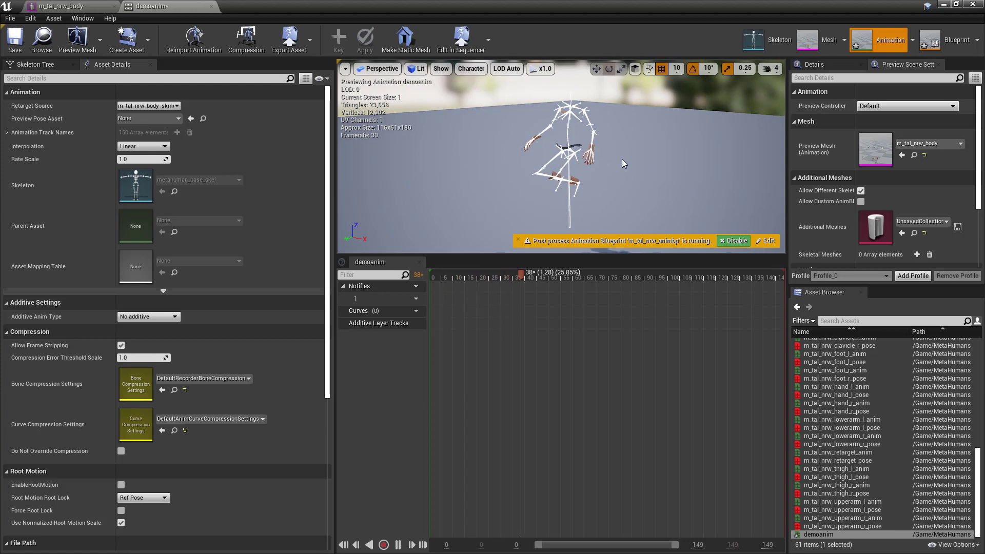
pyautogui.keyDown('alt'); pyautogui.moveTo(621, 159); pyautogui.dragTo(607, 128); pyautogui.keyUp('alt')
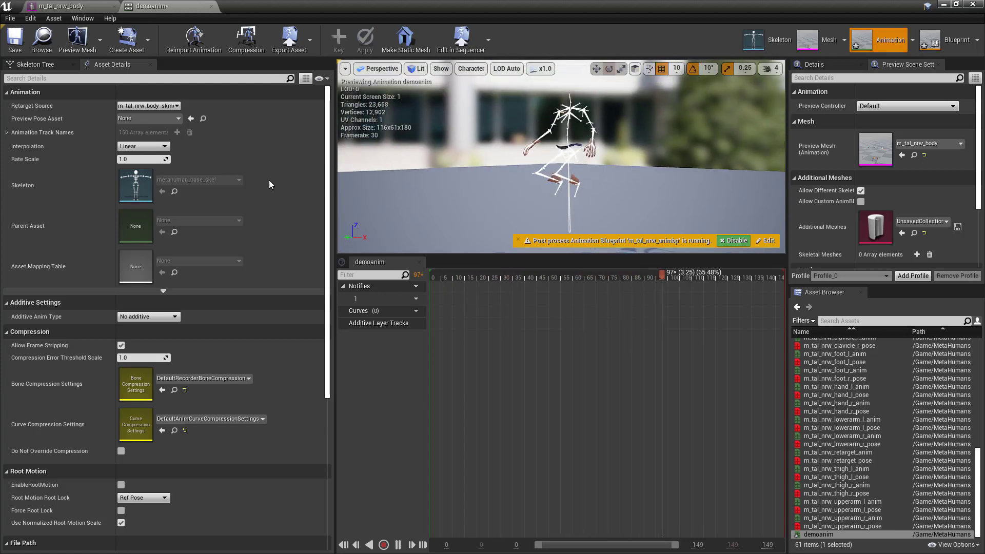
pyautogui.click(123, 106)
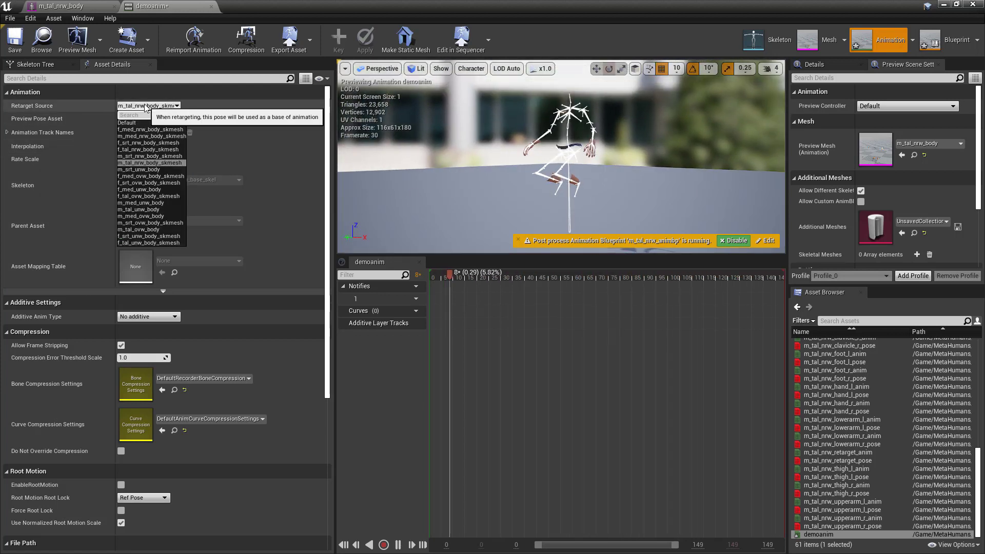
pyautogui.click(130, 122)
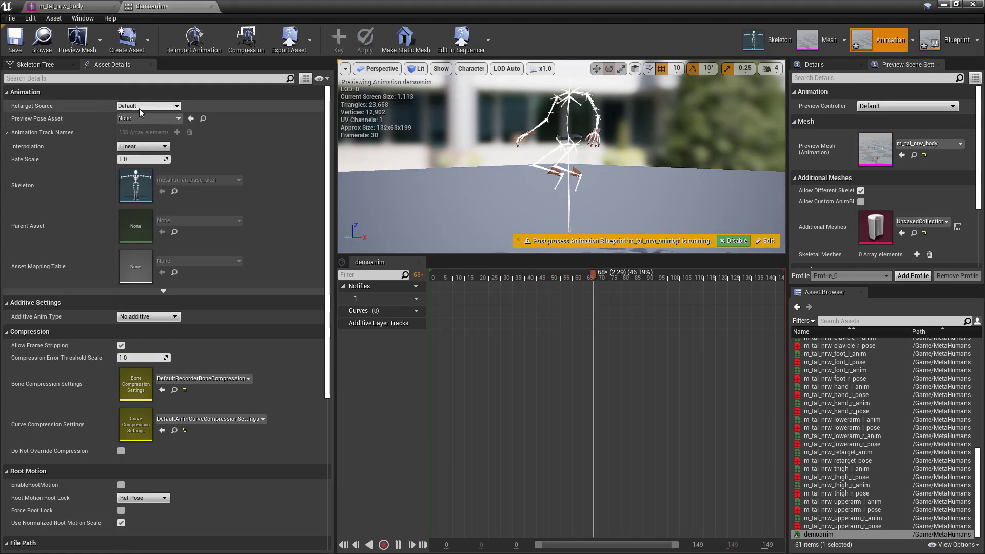
pyautogui.click(154, 106)
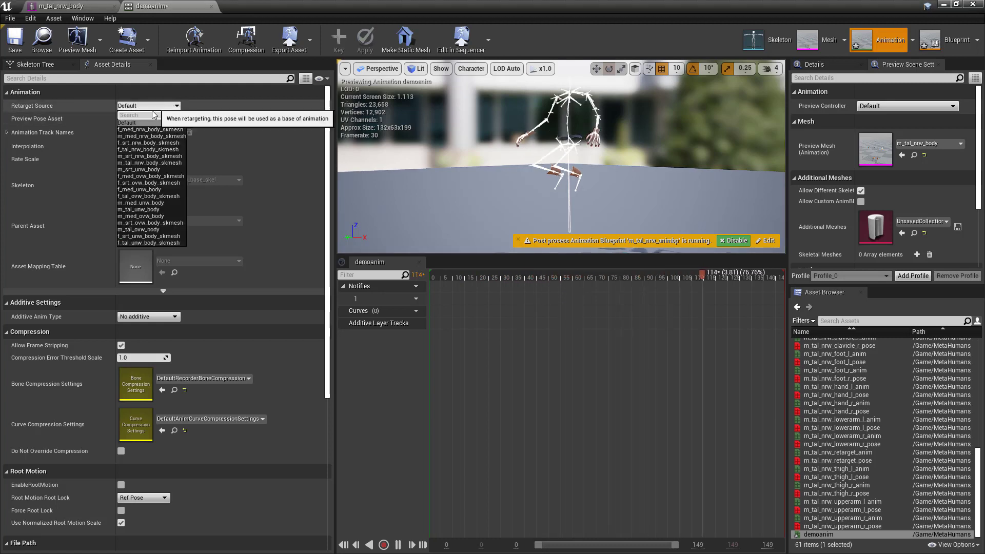
pyautogui.click(141, 164)
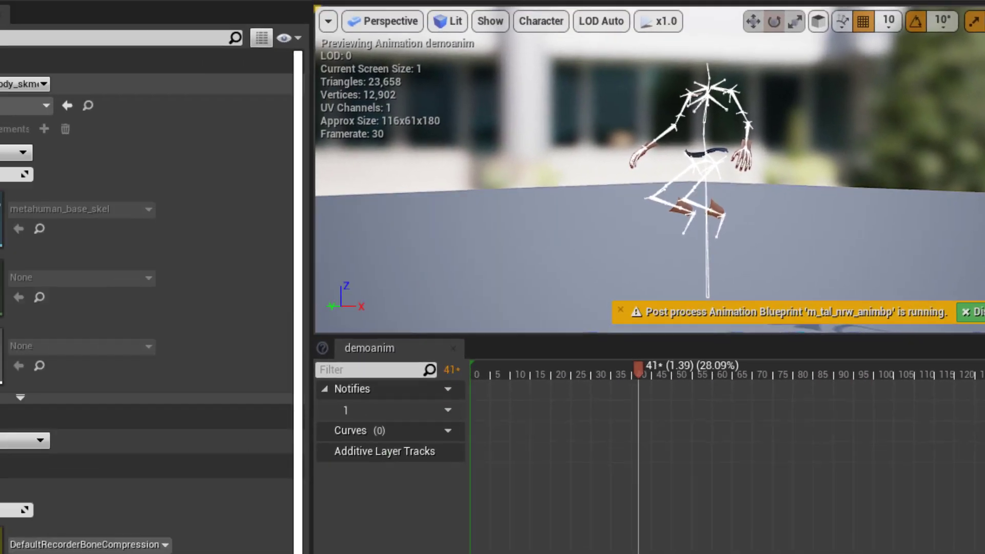
# - Switch demoanim's retarget source to Default once more, and set it back to m_tal_nrw_body_skmesh
pyautogui.click(196, 94)
pyautogui.click(197, 122)
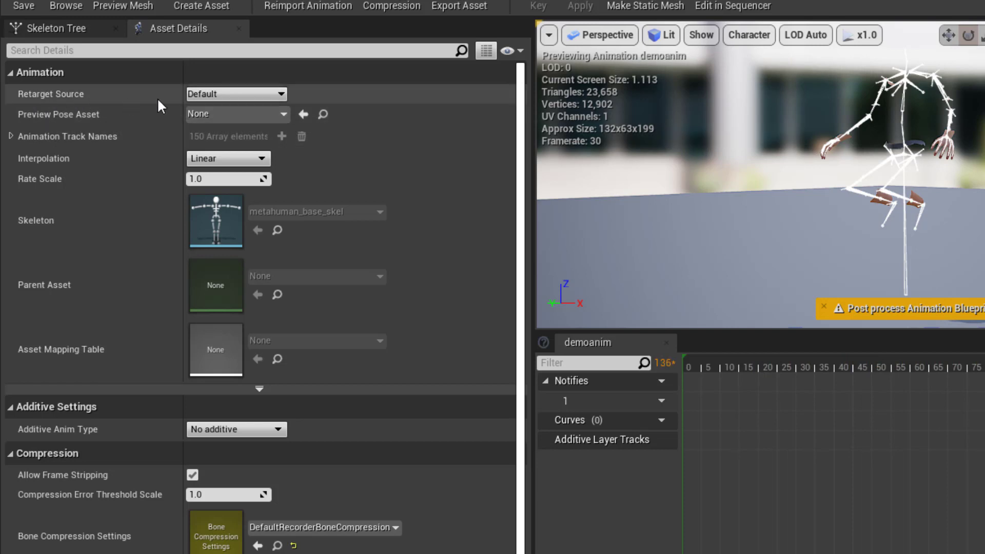
pyautogui.click(214, 98)
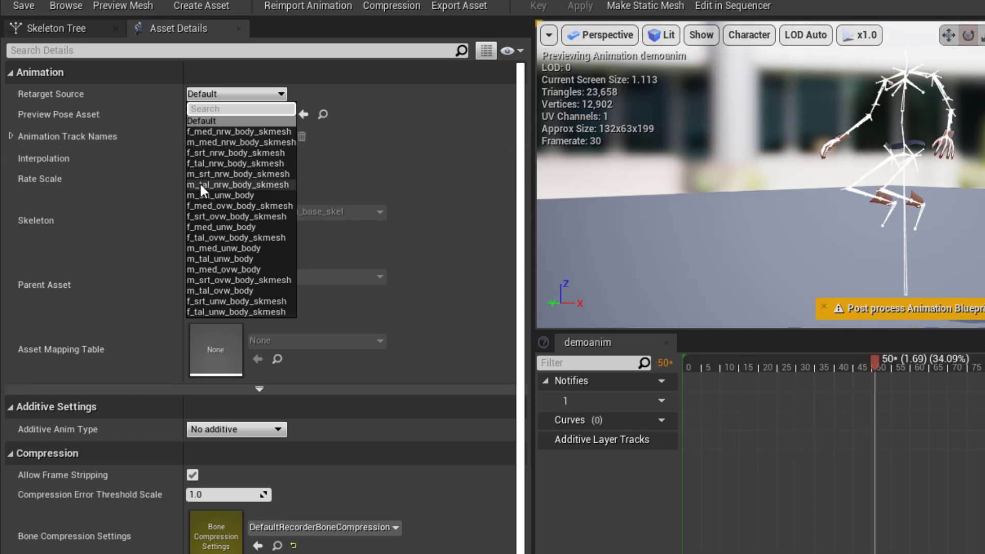
pyautogui.click(263, 184)
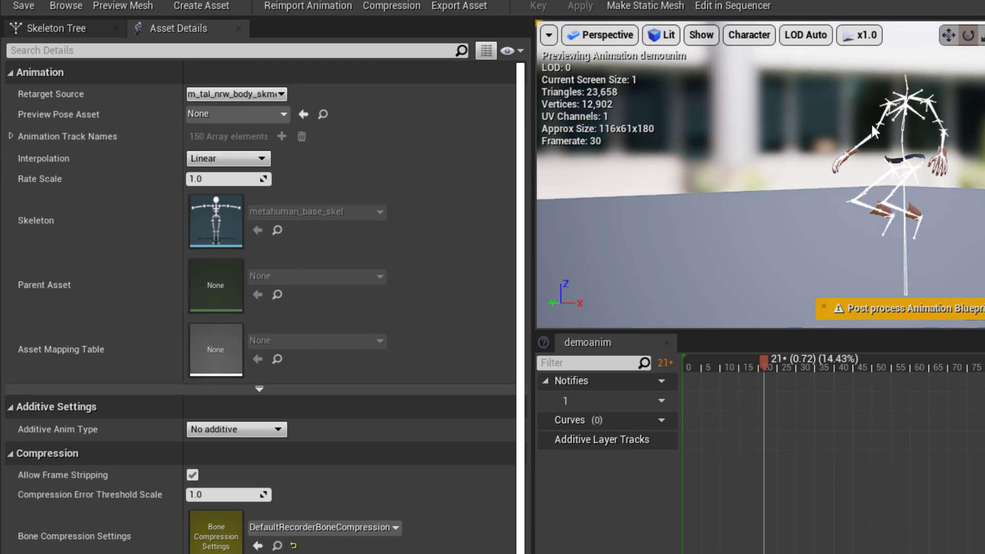